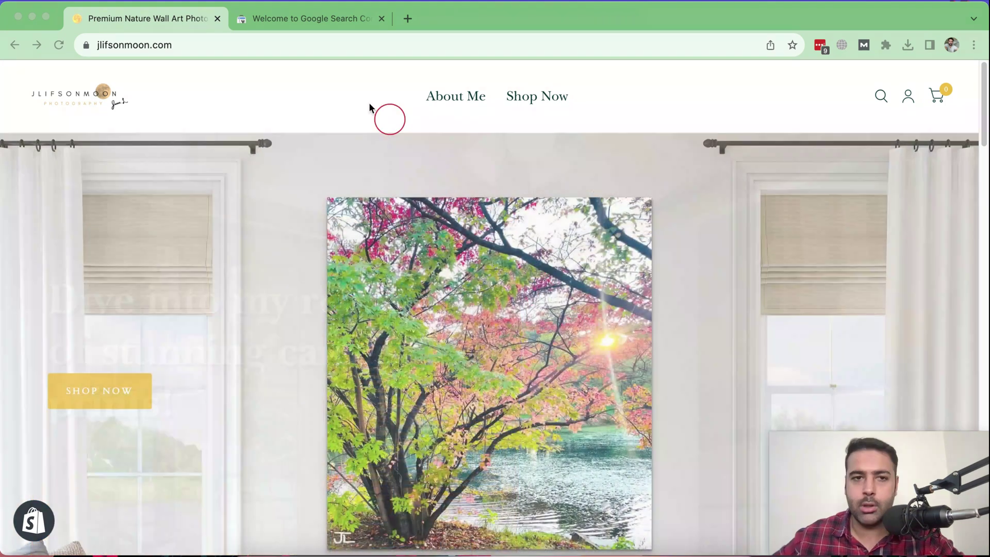
# Switch Chrome to the 'Welcome to Google Search Console' tab
pyautogui.click(320, 27)
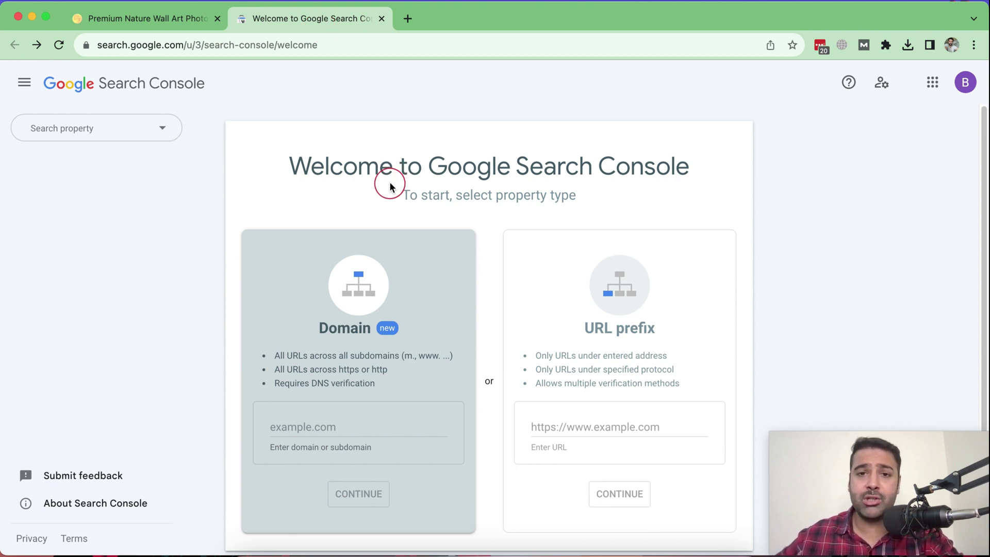
# Search the property list for 'websen', open websensepro.com, and scroll its Overview
pyautogui.click(160, 133)
pyautogui.write('websen')
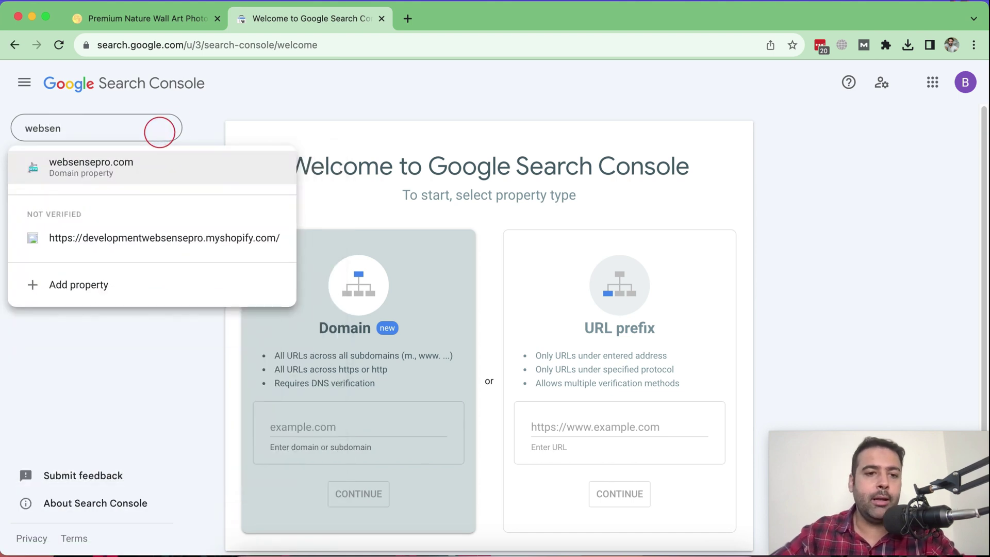
pyautogui.press('Return')
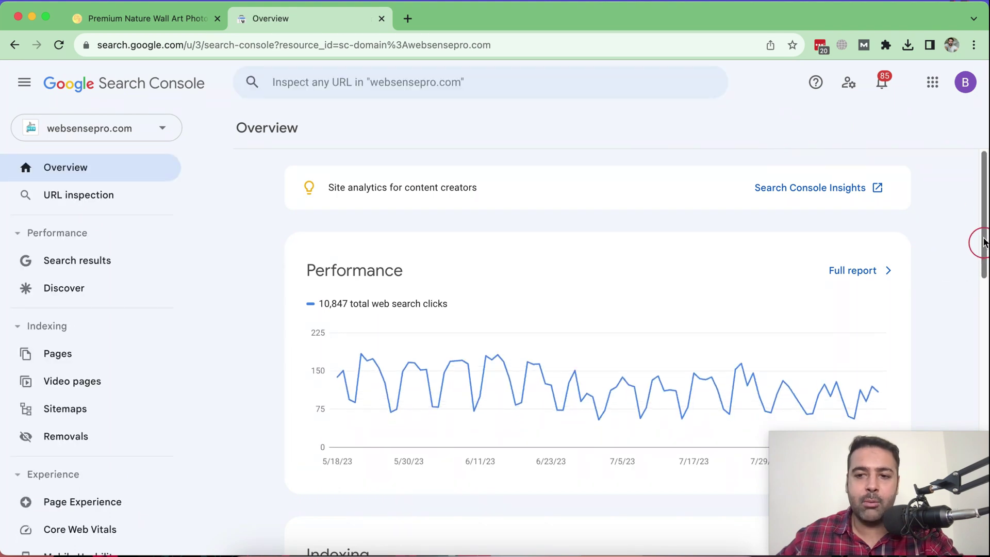
pyautogui.scroll(-3, 984, 222)
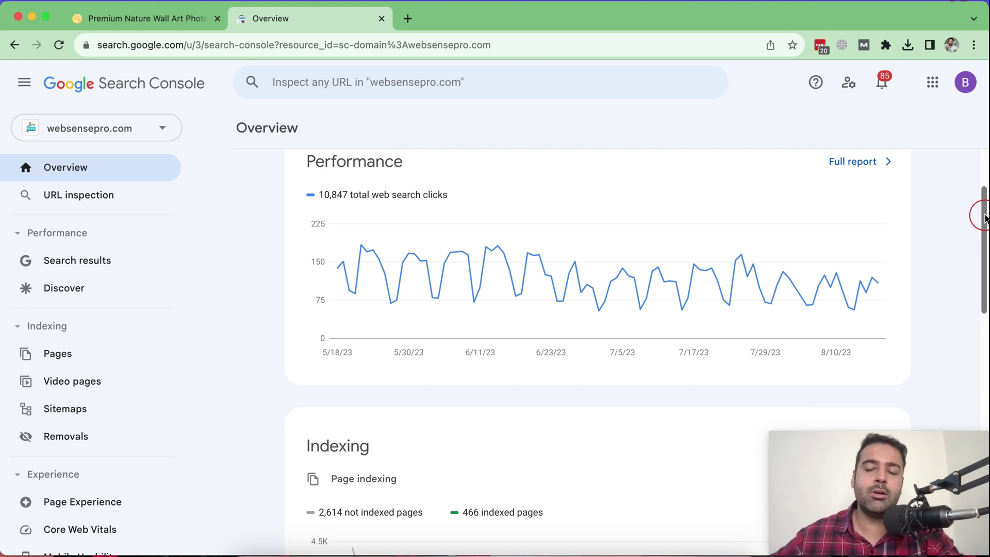
pyautogui.scroll(3, 979, 338)
# Review websensepro.com's full performance report and Queries table, then return to the jlifsonmoon.com tab
pyautogui.click(863, 270)
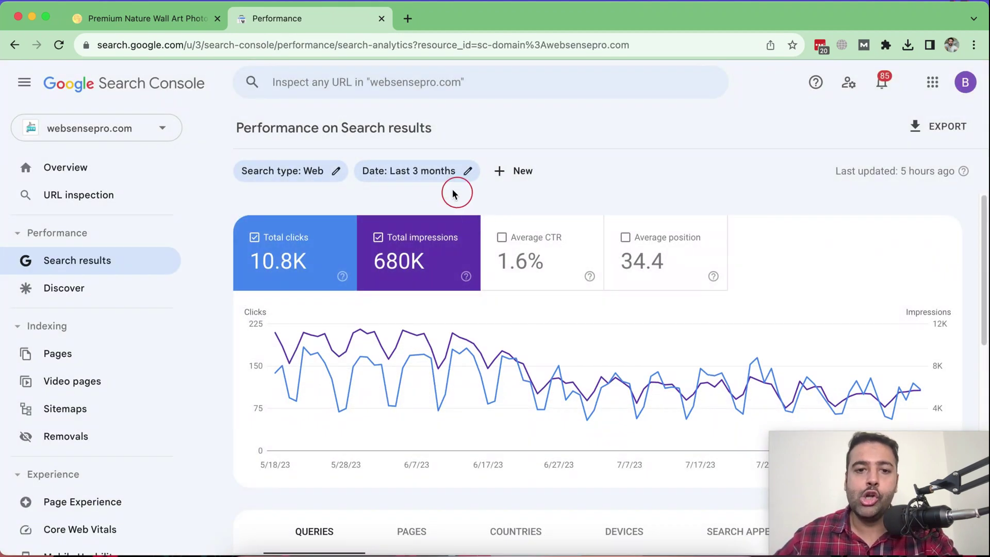
pyautogui.click(333, 170)
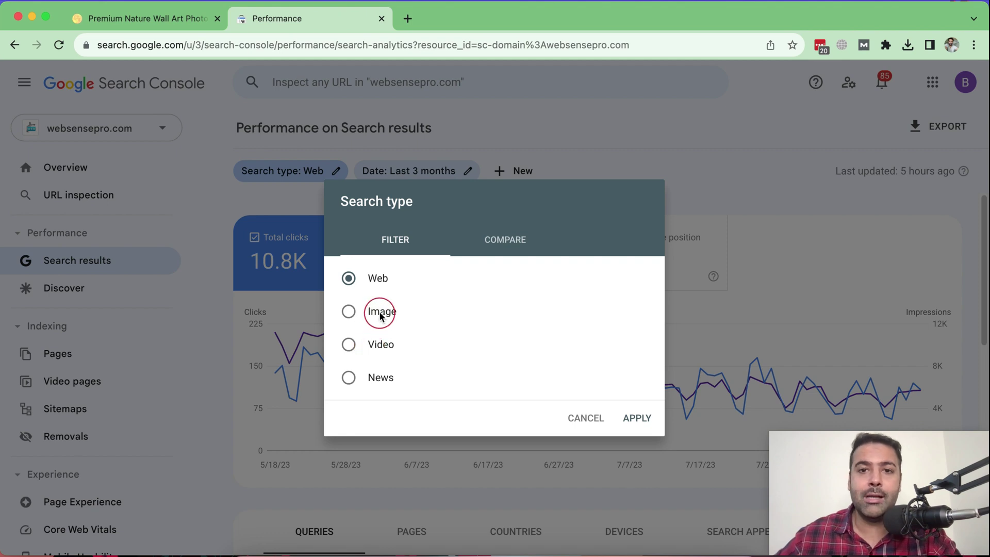
pyautogui.click(591, 416)
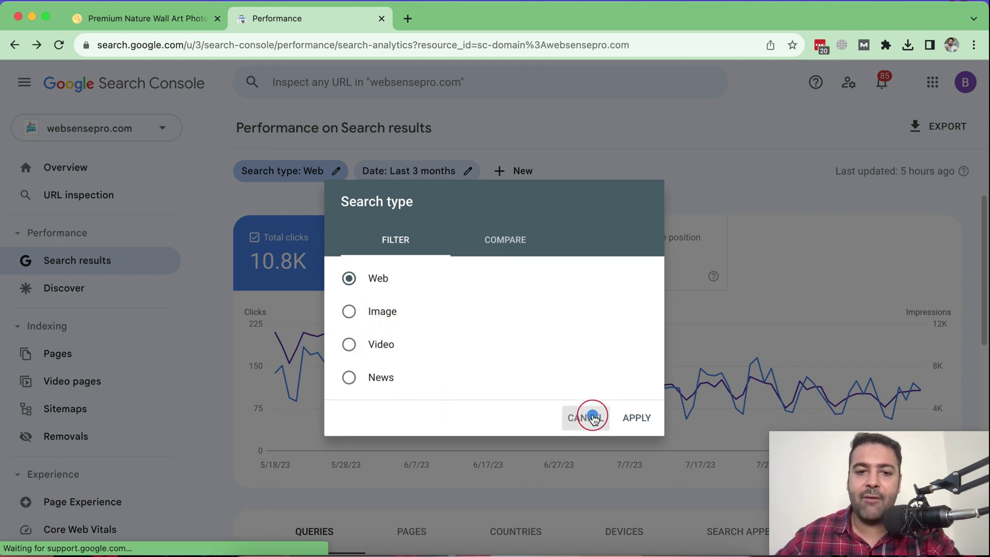
pyautogui.scroll(-5, 925, 238)
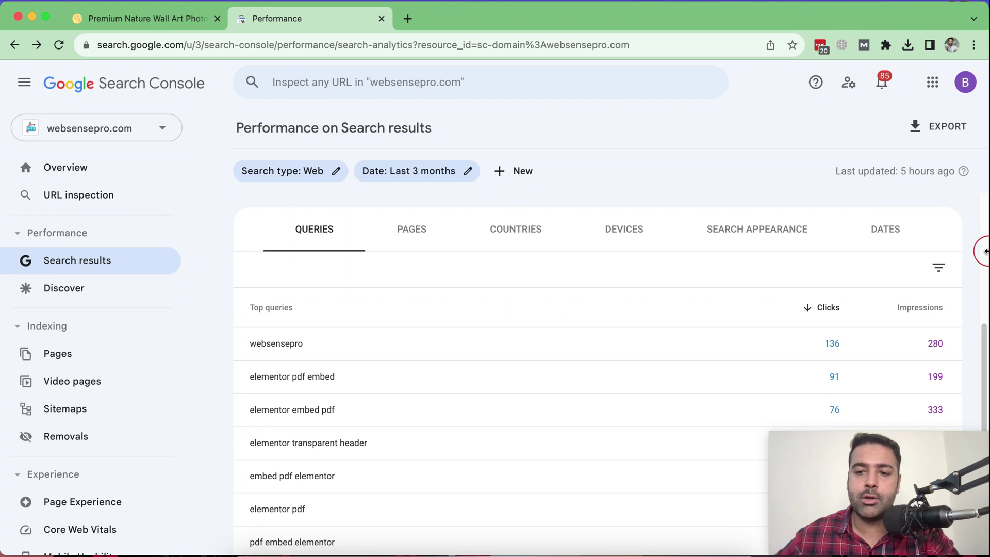
pyautogui.scroll(-3, 985, 251)
pyautogui.scroll(8, 973, 281)
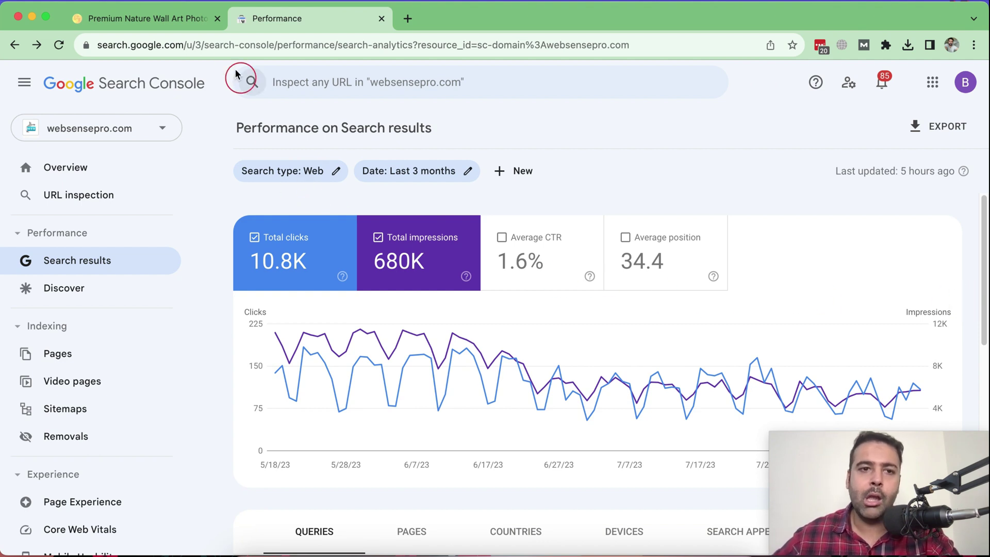
pyautogui.click(189, 24)
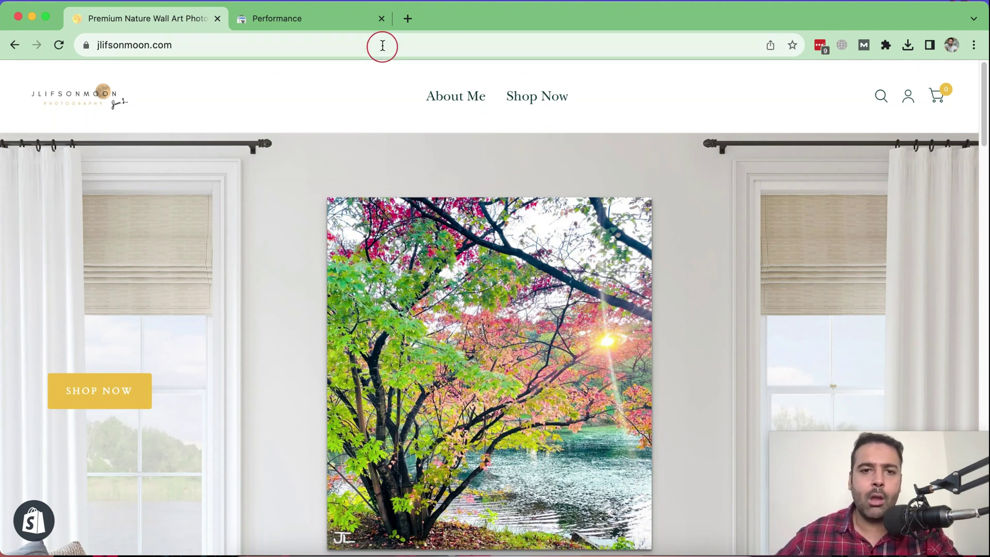
# Load jlifsonmoon.com/sitemap.xml in the storefront tab
pyautogui.click(415, 45)
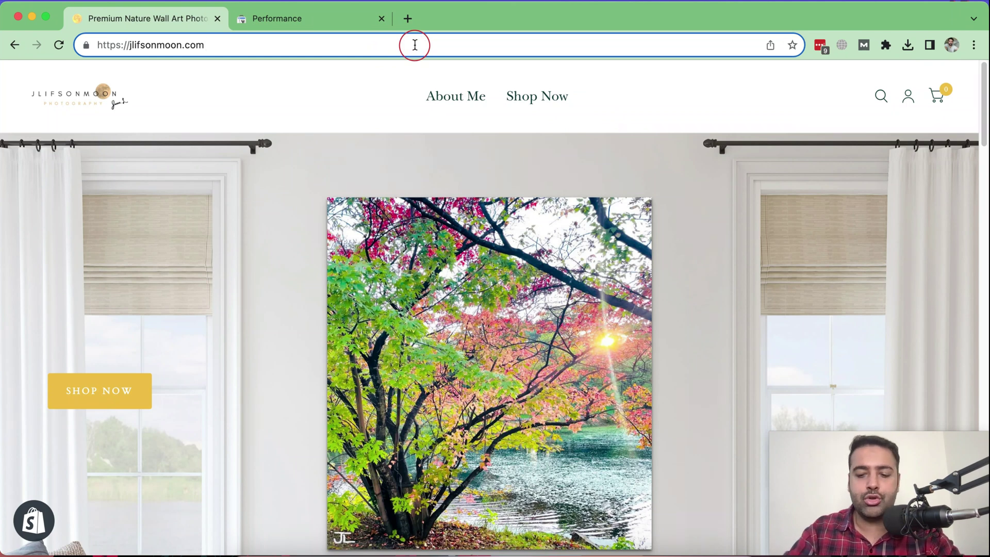
pyautogui.write('/sit')
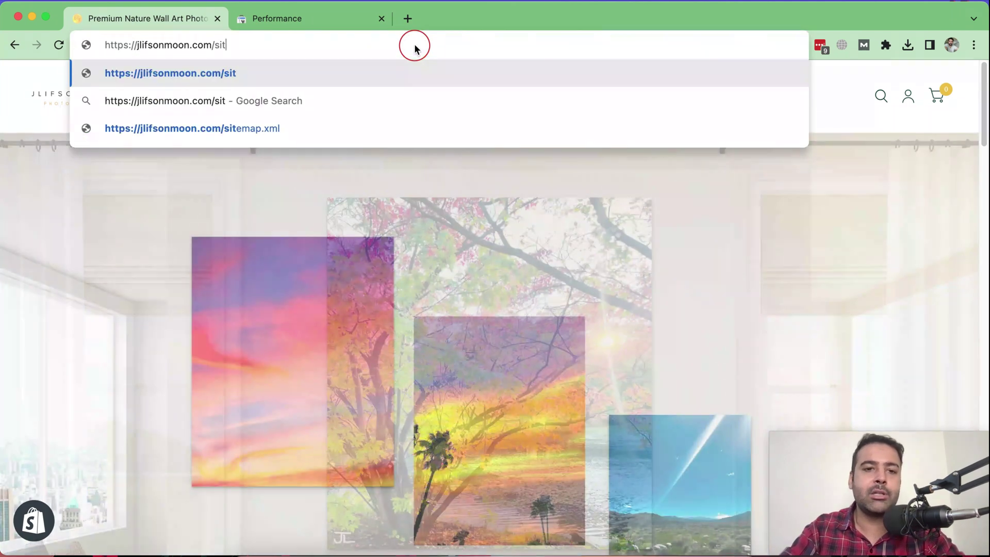
pyautogui.write('emap.xml')
pyautogui.press('Return')
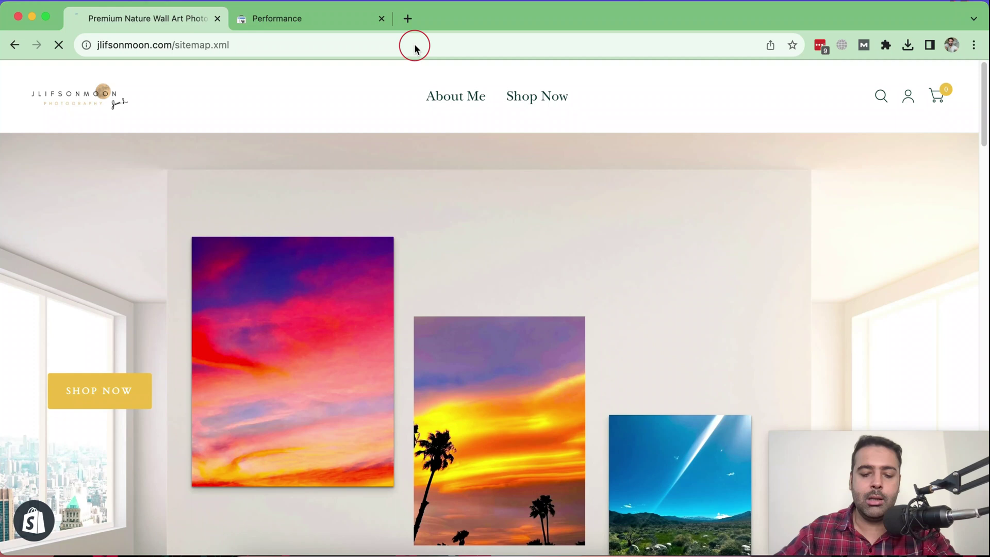
pyautogui.click(415, 44)
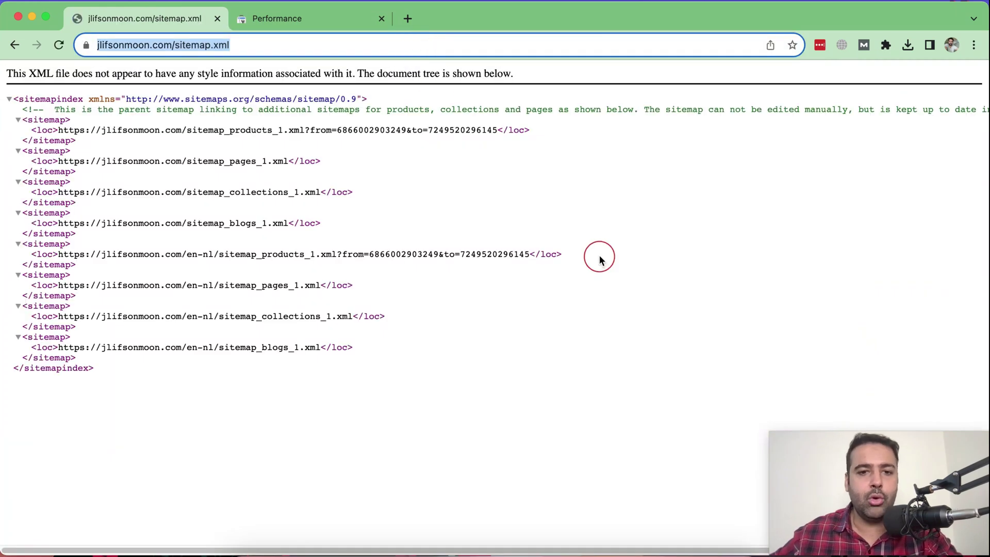
pyautogui.click(599, 256)
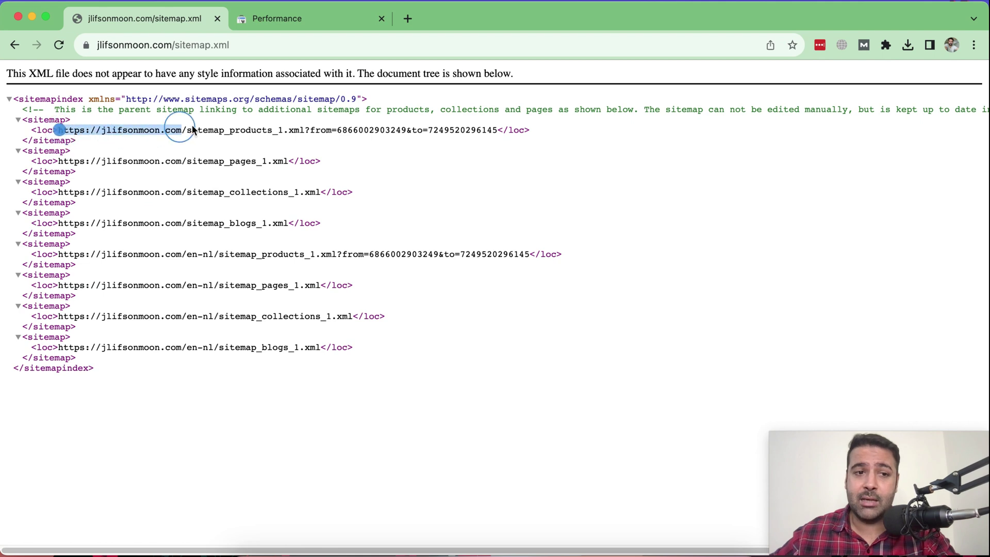
# Highlight the products and pages sitemap URLs, then go back to the Performance report
pyautogui.moveTo(407, 126); pyautogui.dragTo(498, 128)
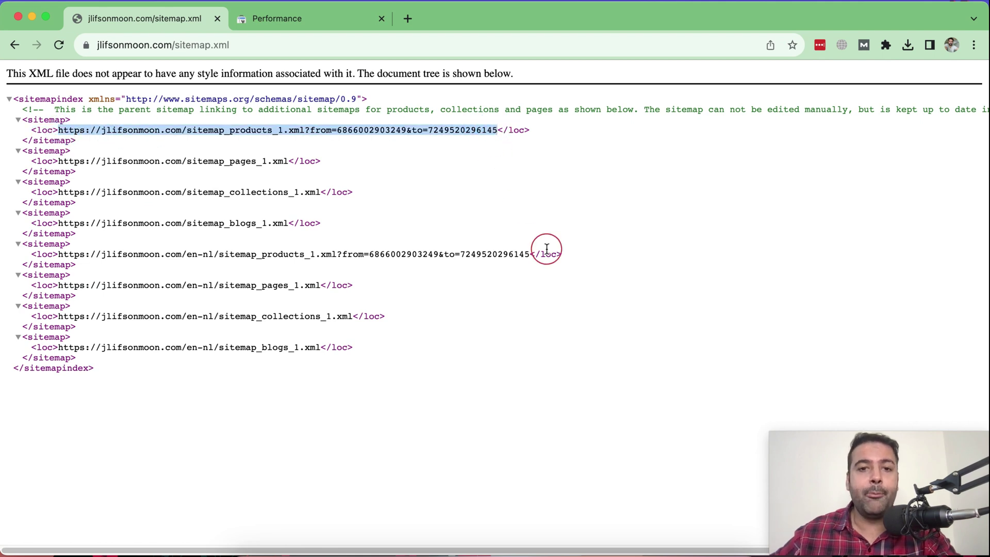
pyautogui.moveTo(58, 159); pyautogui.dragTo(299, 156)
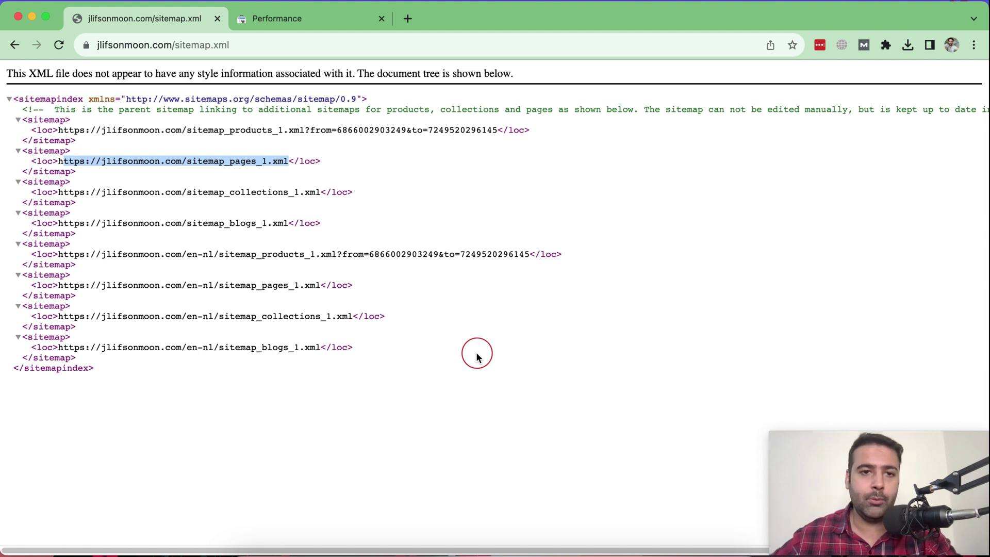
pyautogui.click(328, 21)
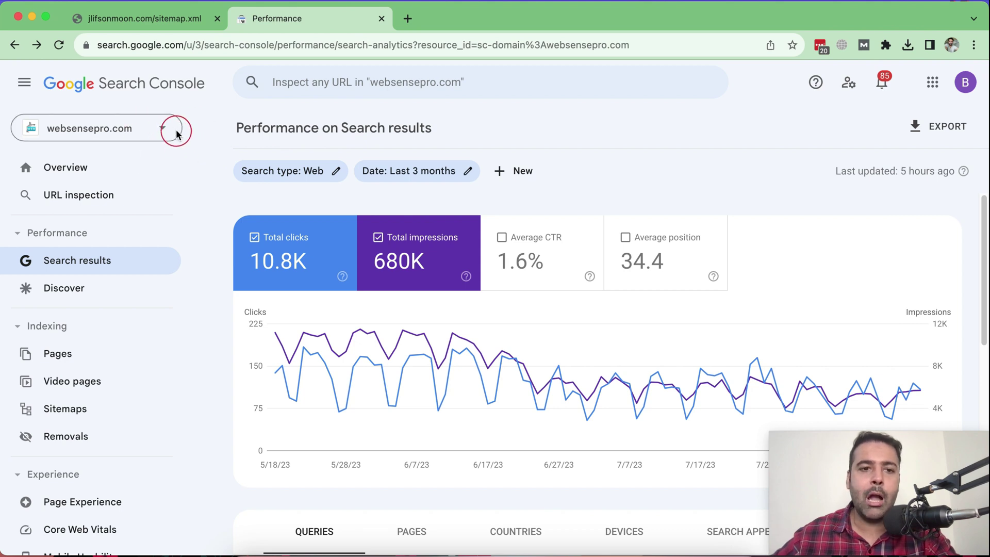
# Start adding a new property in Search Console using the URL prefix type
pyautogui.click(161, 128)
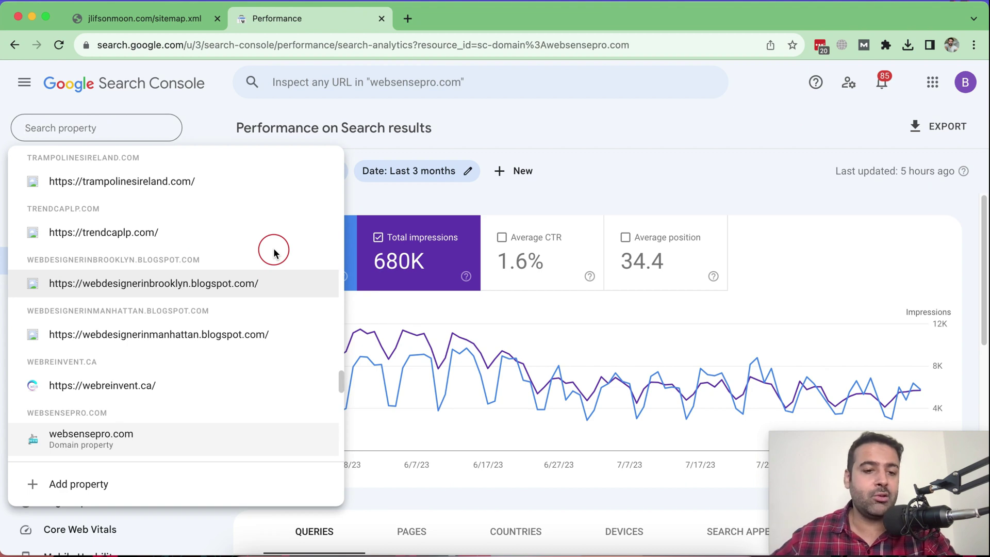
pyautogui.click(115, 490)
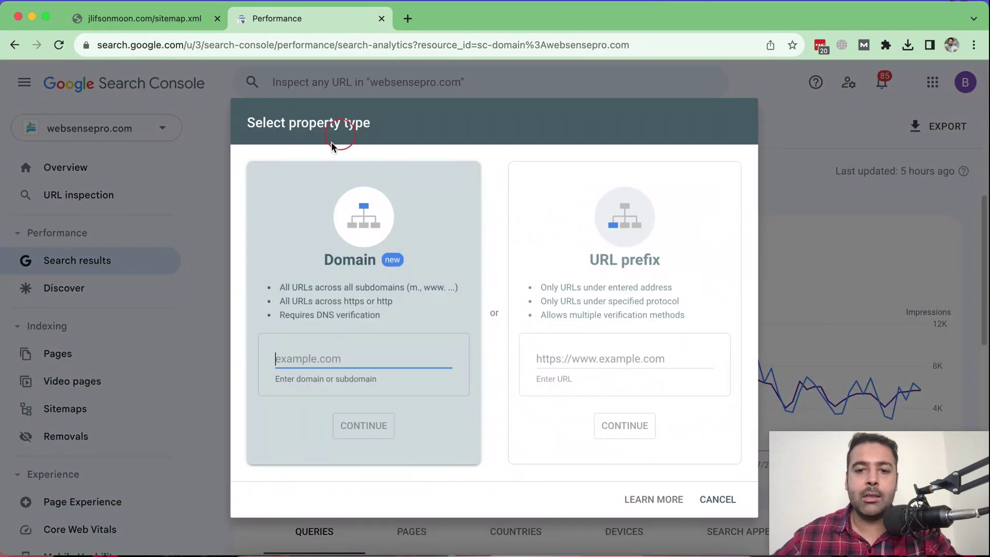
pyautogui.click(538, 223)
pyautogui.click(553, 359)
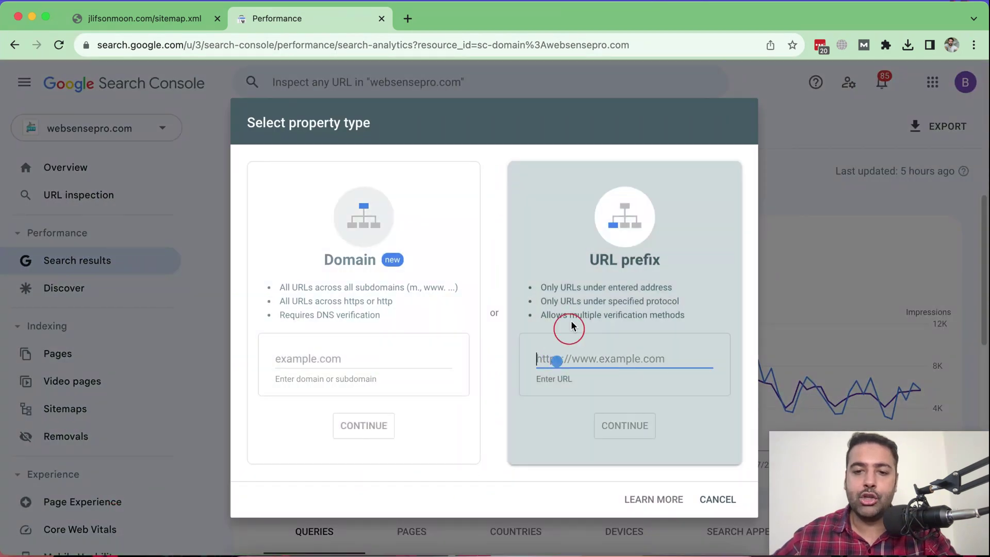
pyautogui.click(592, 258)
pyautogui.moveTo(591, 258); pyautogui.dragTo(661, 251)
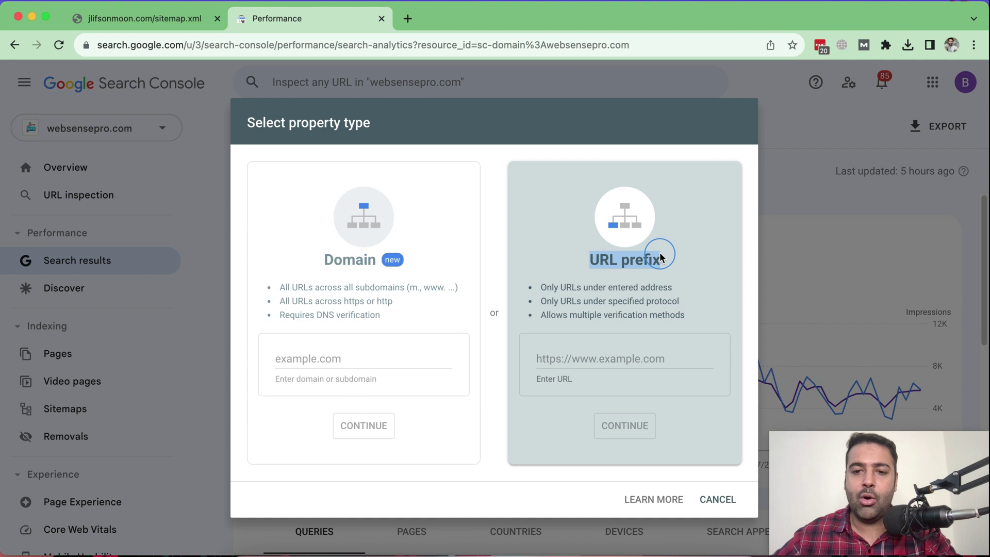
pyautogui.click(152, 21)
pyautogui.moveTo(106, 45); pyautogui.dragTo(207, 45)
pyautogui.press('super+c')
pyautogui.click(291, 20)
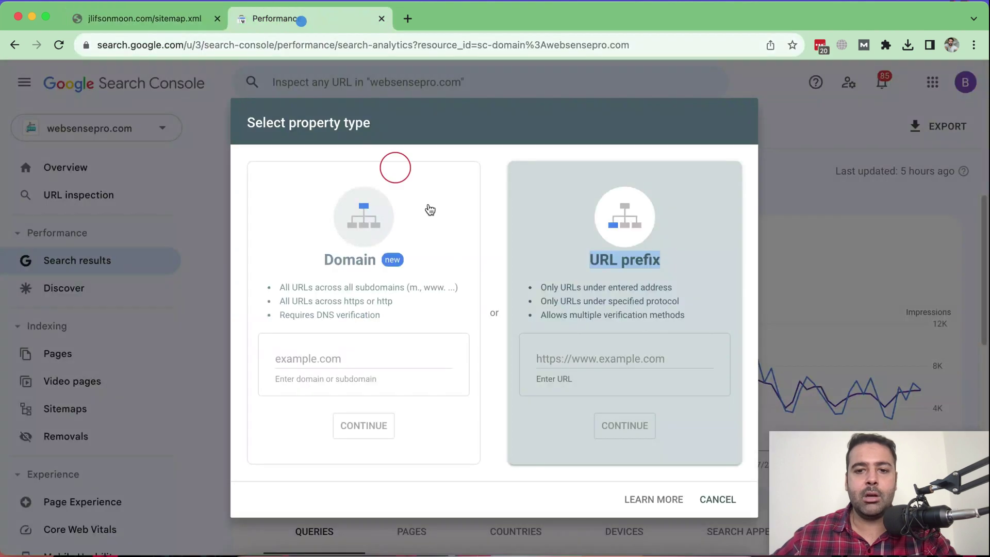
pyautogui.click(621, 361)
pyautogui.press('super+v')
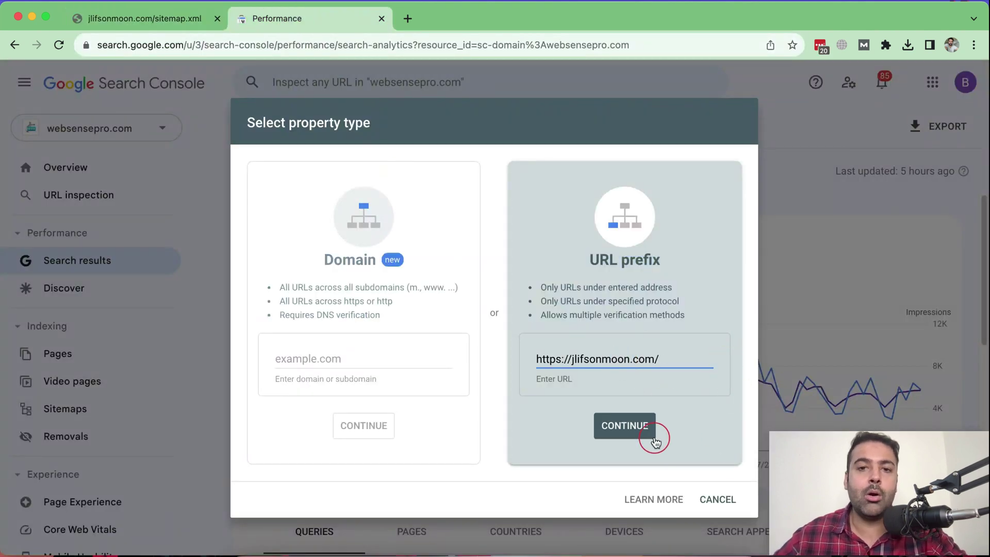
pyautogui.click(647, 441)
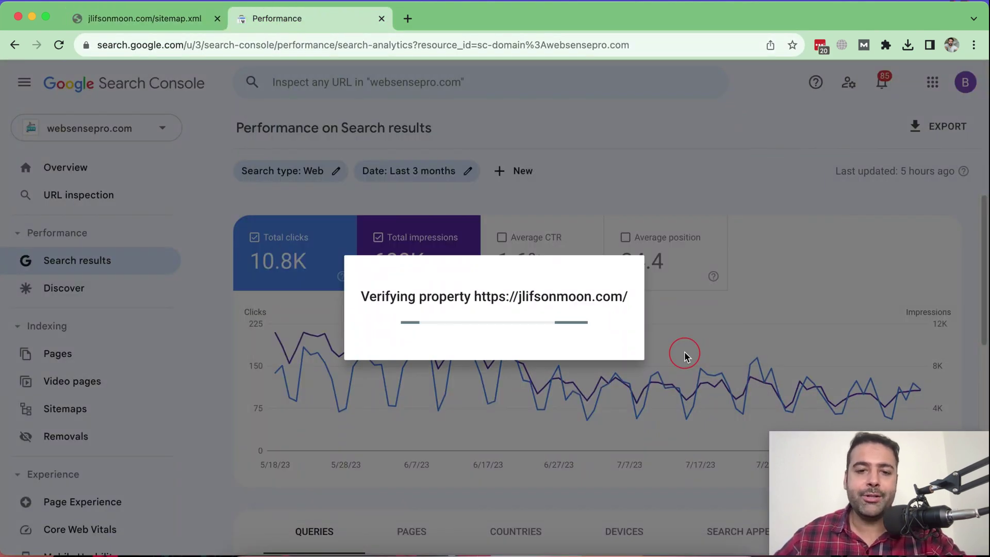
# Expand the HTML tag verification method to show the google-site-verification meta tag
pyautogui.scroll(-3, 666, 280)
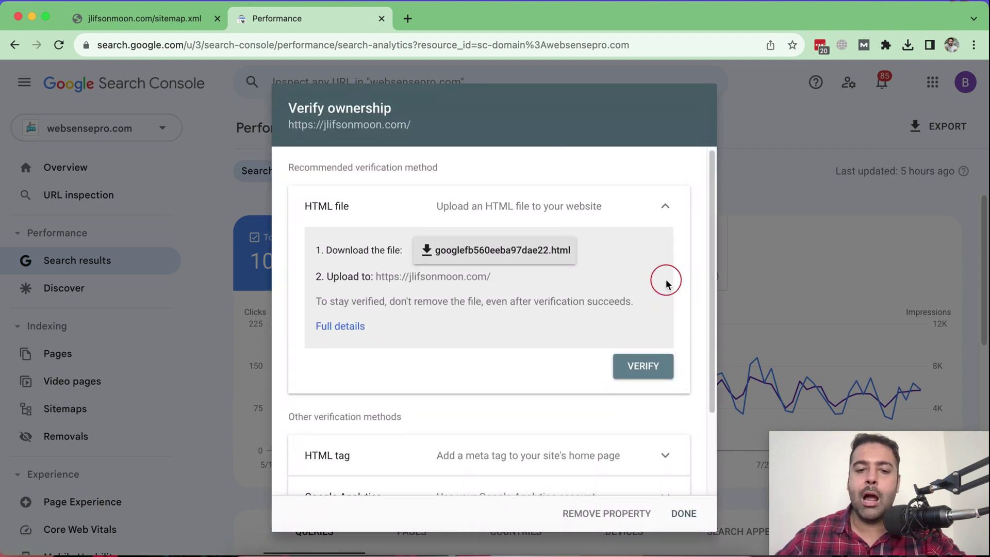
pyautogui.scroll(2, 666, 282)
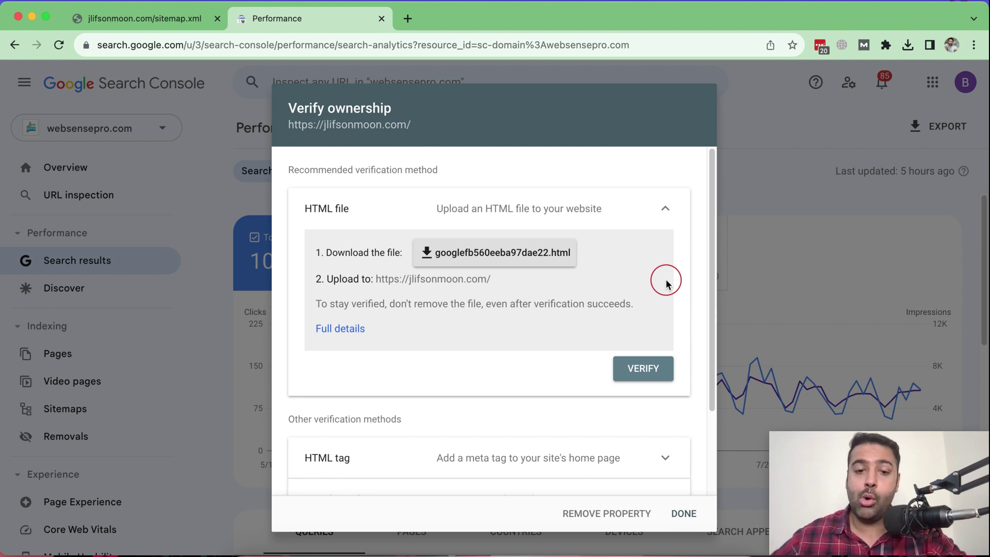
pyautogui.scroll(-2, 664, 289)
pyautogui.click(663, 361)
pyautogui.scroll(-2, 613, 300)
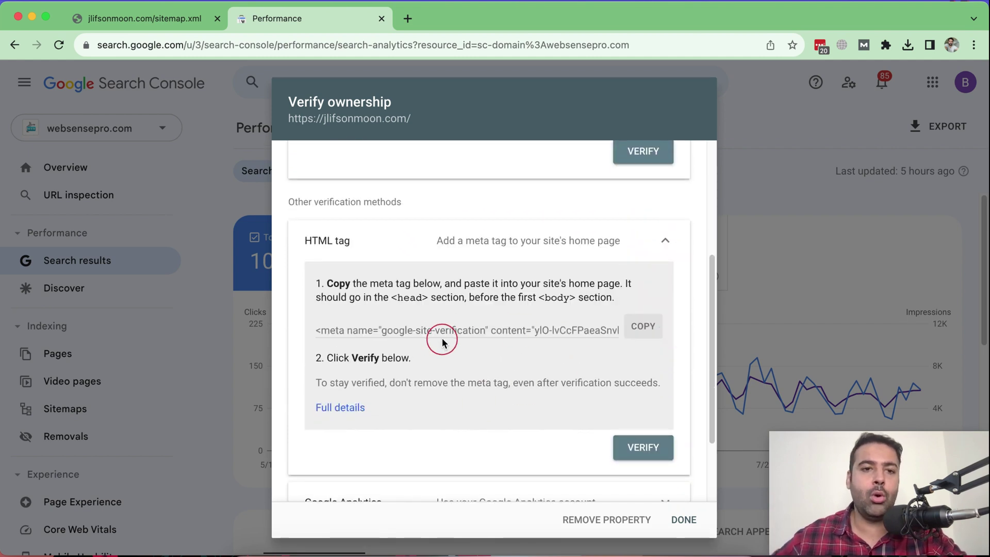
# Change the sitemap tab's address to jlifsonmoon.com/admin to open Shopify admin
pyautogui.click(170, 19)
pyautogui.click(237, 44)
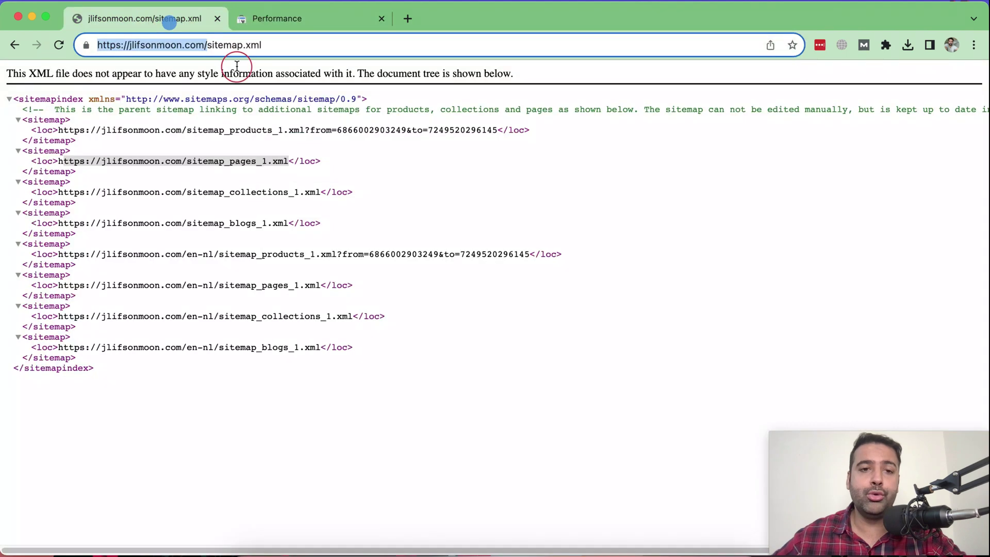
pyautogui.keyDown('shift'); pyautogui.click(216, 48); pyautogui.keyUp('shift')
pyautogui.moveTo(208, 45); pyautogui.dragTo(338, 44)
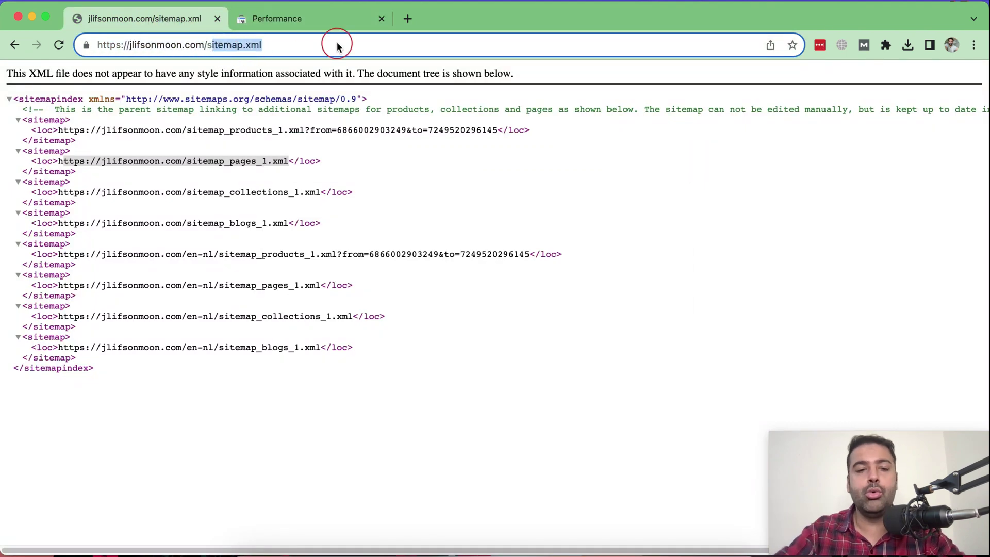
pyautogui.write('sadmin')
pyautogui.press('BackSpace')
pyautogui.press('BackSpace')
pyautogui.press('BackSpace')
pyautogui.press('BackSpace')
pyautogui.press('BackSpace')
pyautogui.press('BackSpace')
pyautogui.write('admi')
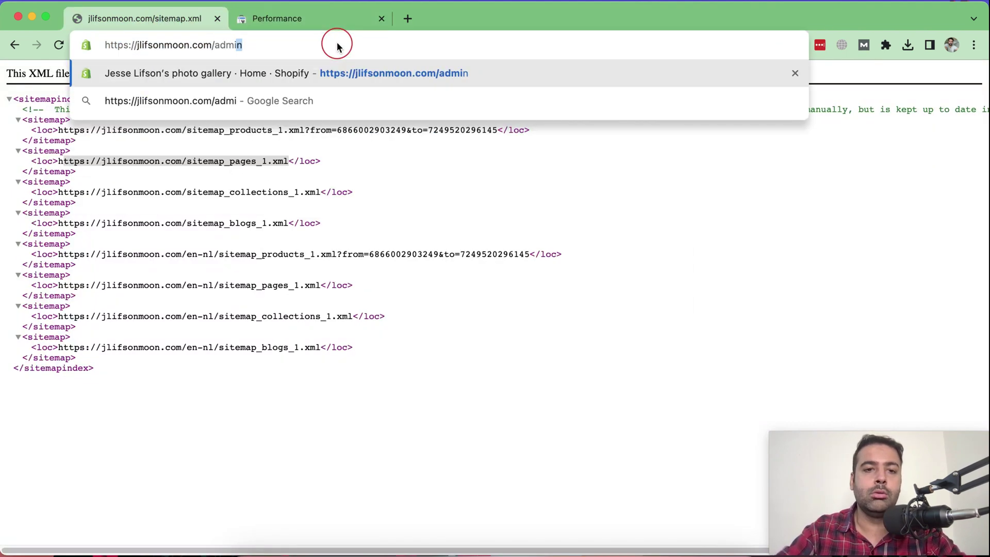
pyautogui.press('Return')
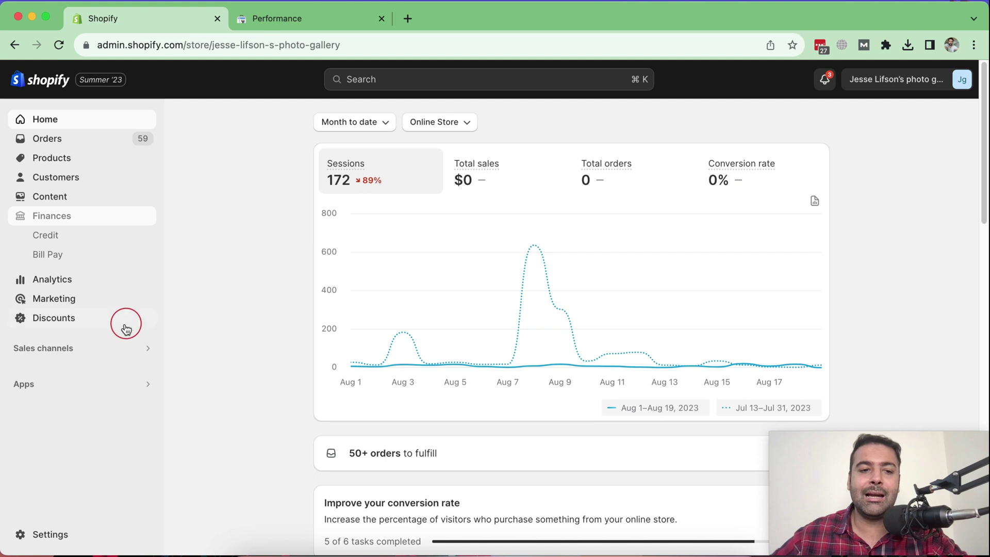
# Open Online Store themes and show the Habitat theme's extra options menu
pyautogui.click(105, 356)
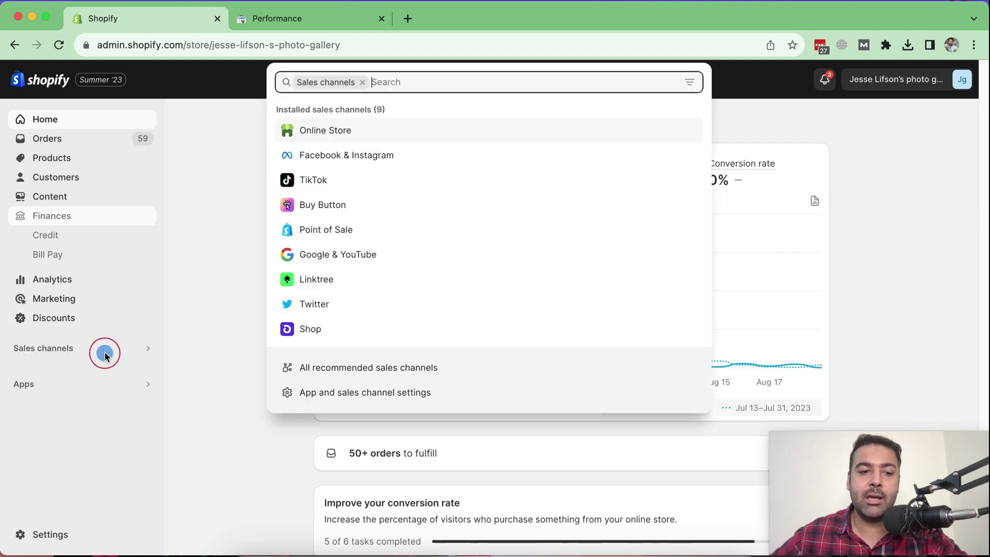
pyautogui.click(336, 132)
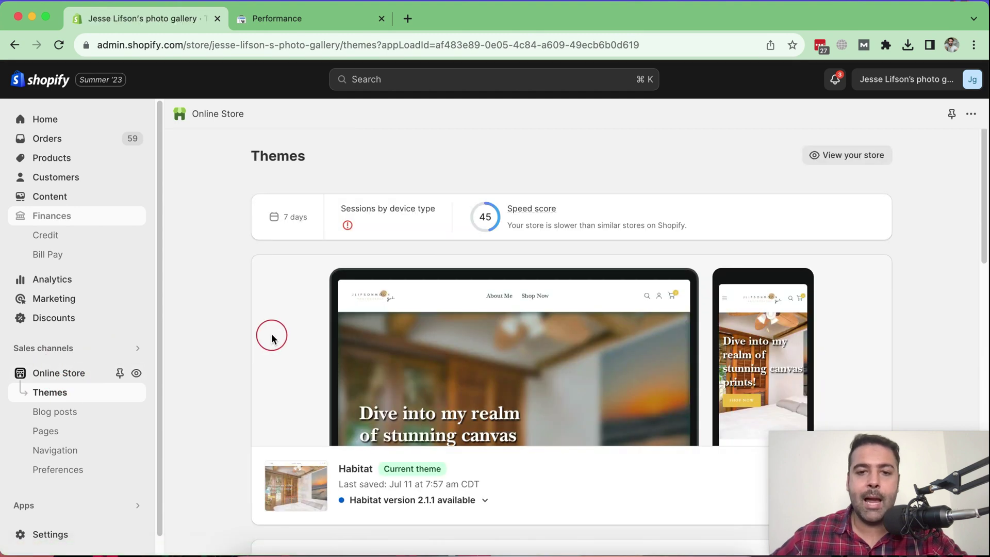
pyautogui.scroll(-3, 930, 169)
pyautogui.scroll(-5, 929, 166)
pyautogui.scroll(3, 928, 178)
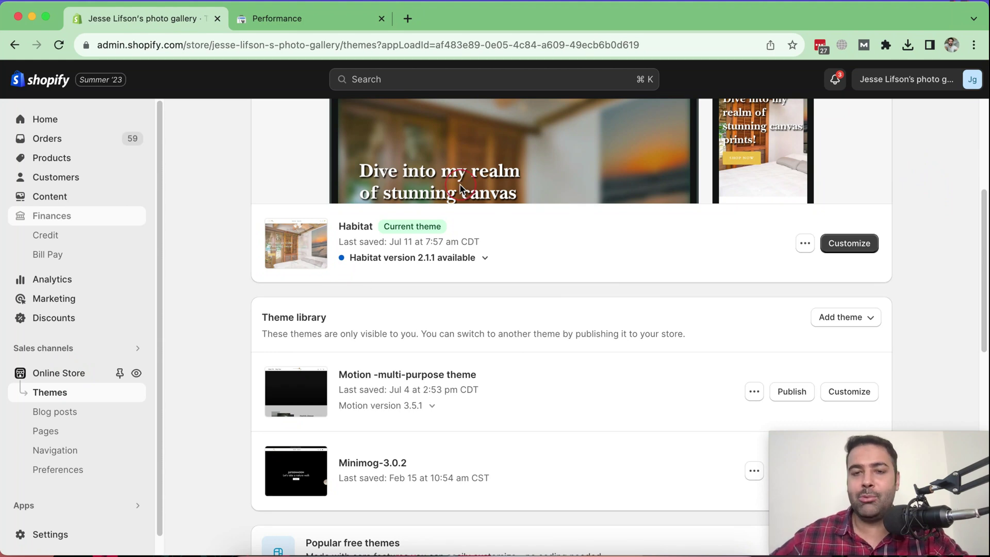
pyautogui.click(804, 244)
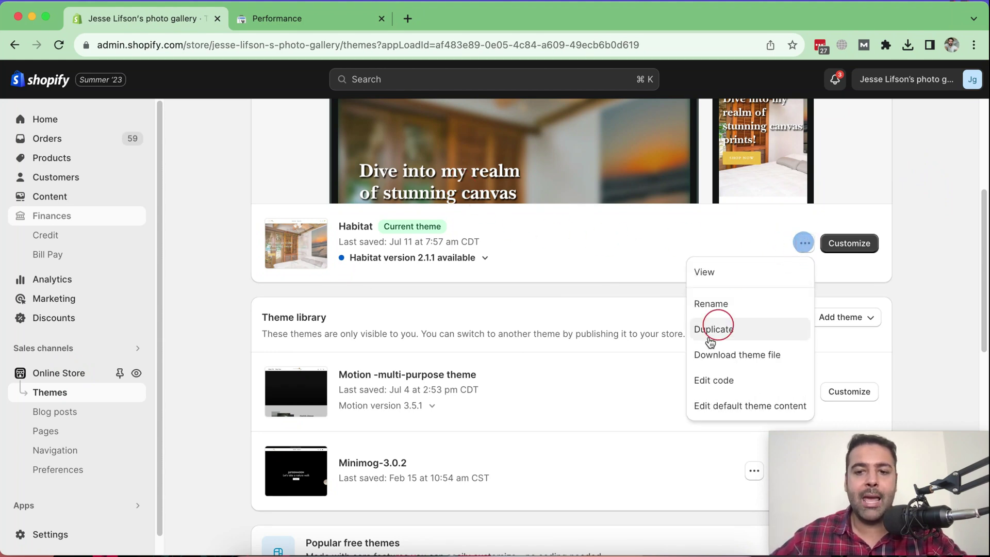
# Open Habitat's code editor and insert an empty line after <head> in theme.liquid
pyautogui.click(724, 385)
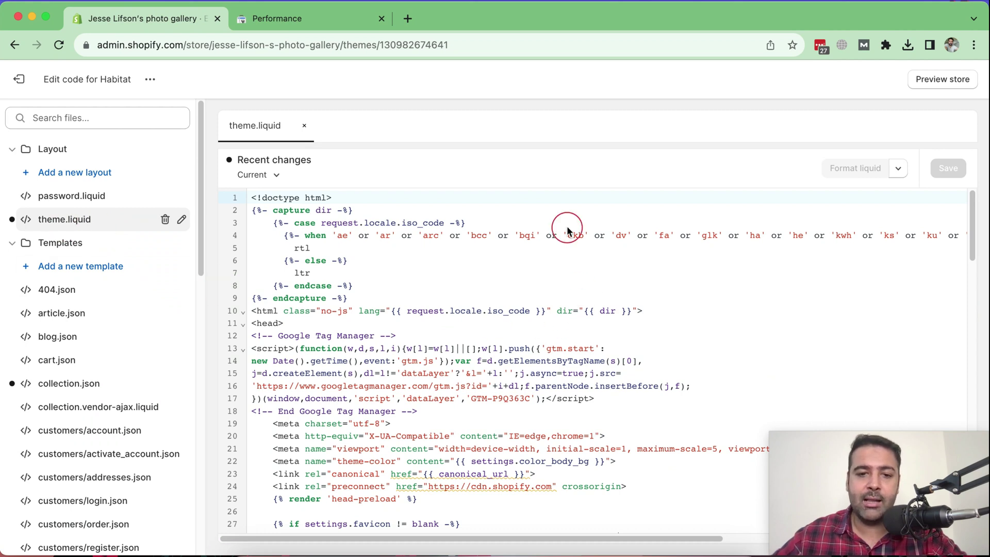
pyautogui.scroll(-1, 420, 301)
pyautogui.click(293, 305)
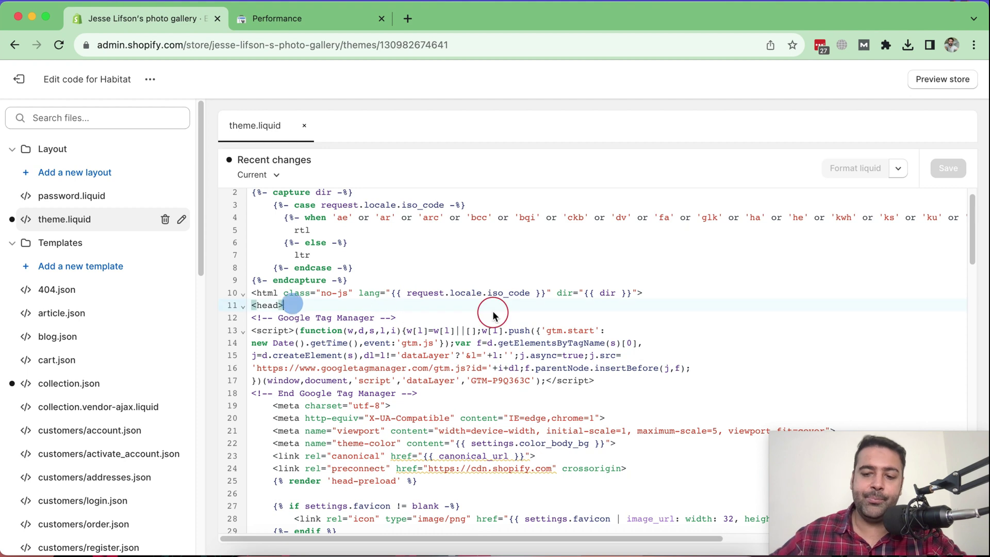
pyautogui.press('Return')
# Copy the site-verification meta tag from Search Console, paste it below <head>, and save theme.liquid
pyautogui.click(328, 21)
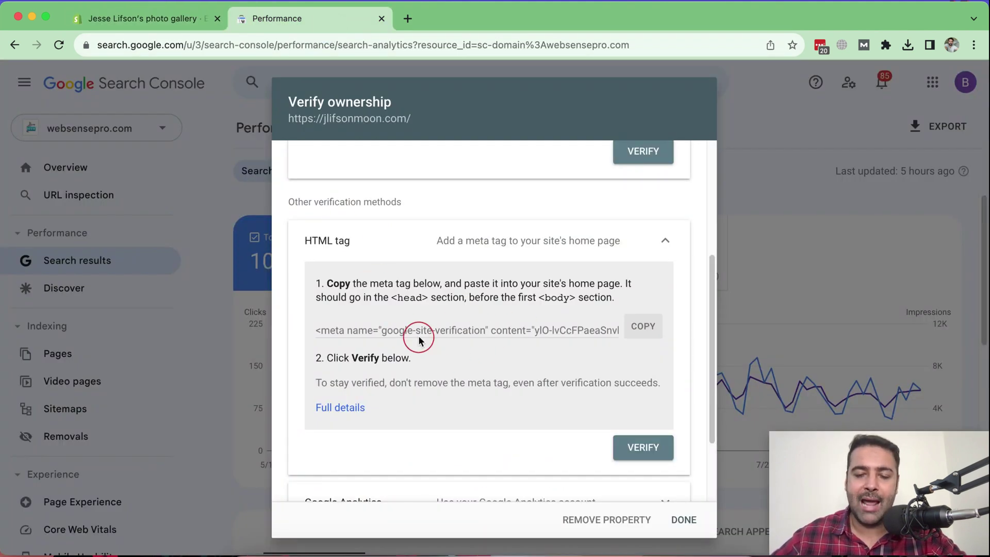
pyautogui.click(644, 335)
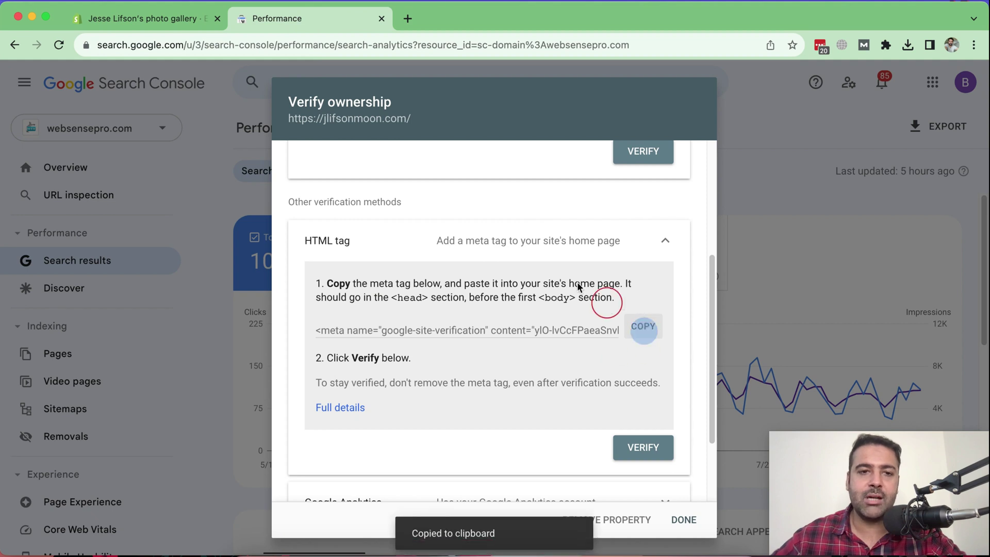
pyautogui.click(119, 17)
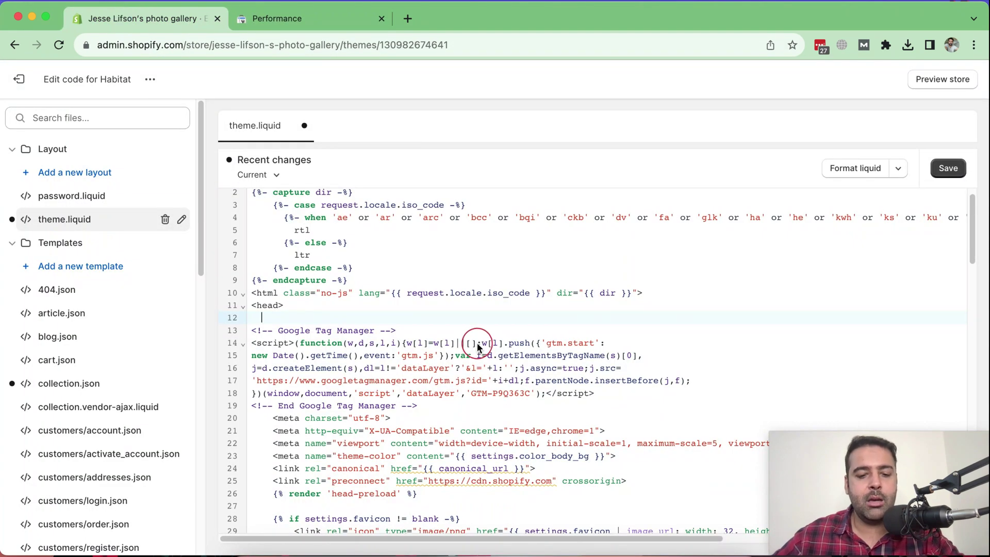
pyautogui.press('super+v')
pyautogui.moveTo(285, 305); pyautogui.dragTo(251, 306)
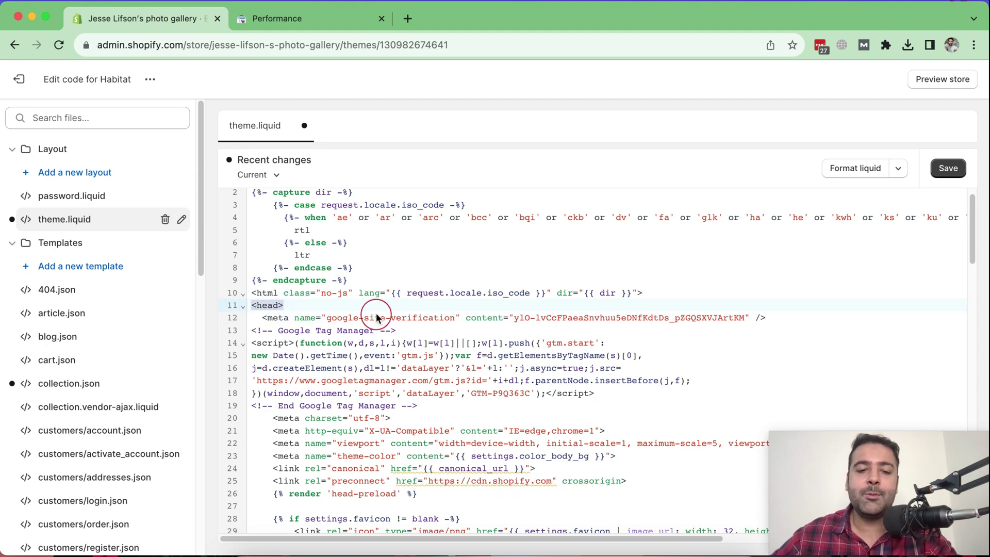
pyautogui.press('Left')
pyautogui.click(940, 177)
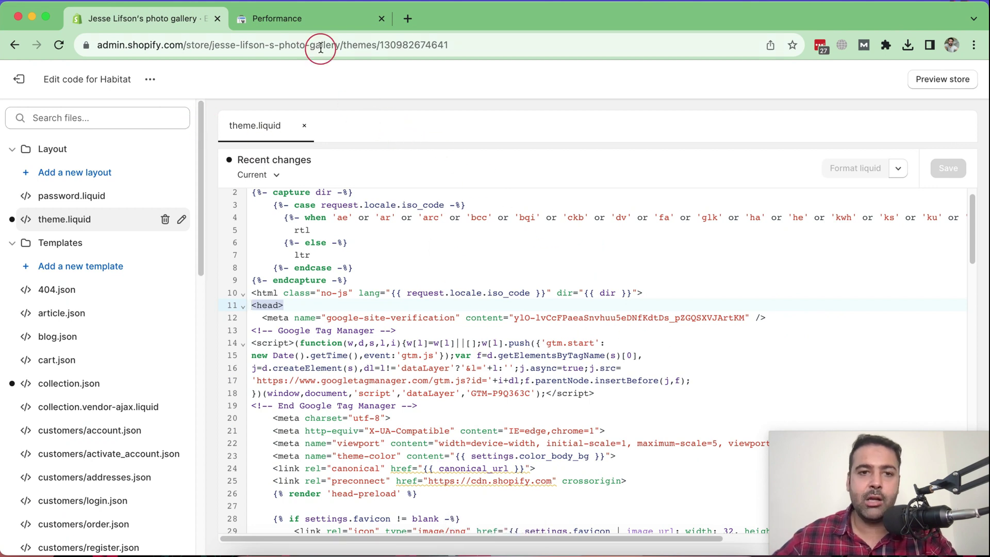
pyautogui.click(323, 26)
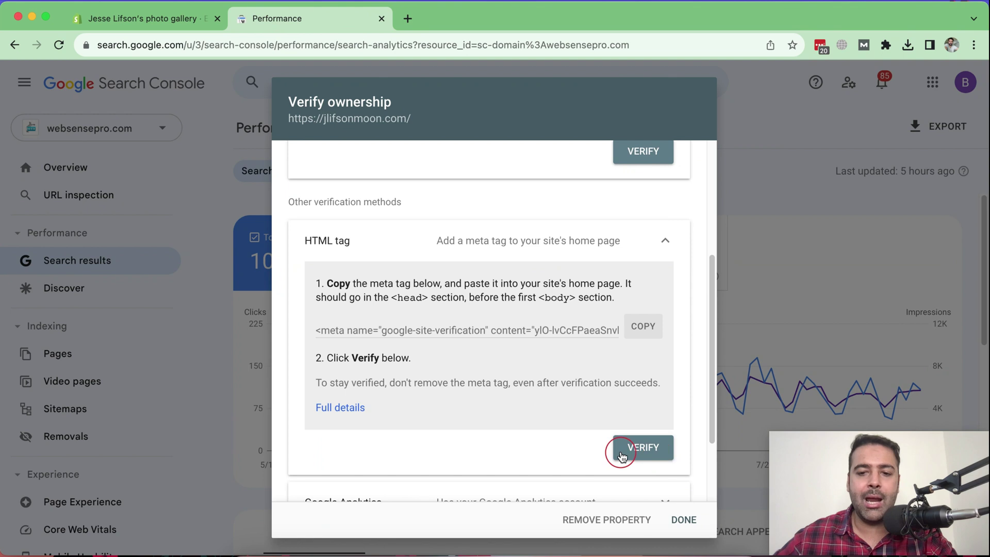
# Verify jlifsonmoon.com via the HTML tag and open the newly verified property
pyautogui.click(644, 450)
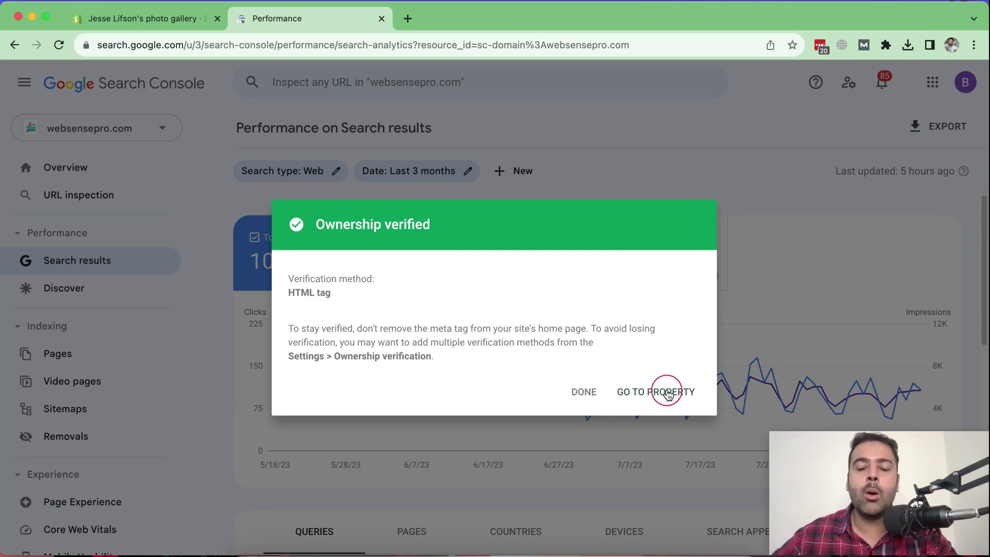
pyautogui.click(669, 395)
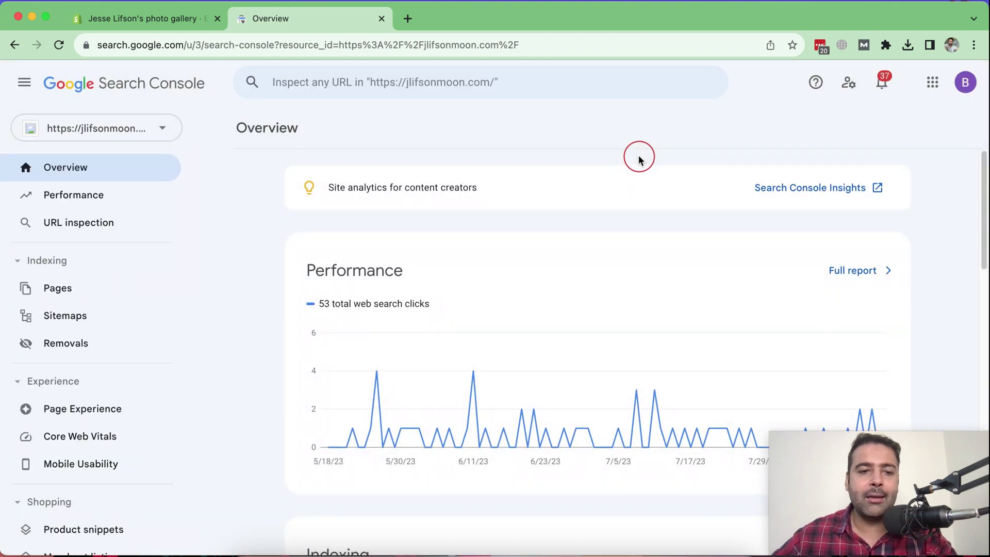
# Open Sitemaps, inspect the /sitemap.xml entry's details, and return to the Sitemaps list
pyautogui.click(89, 324)
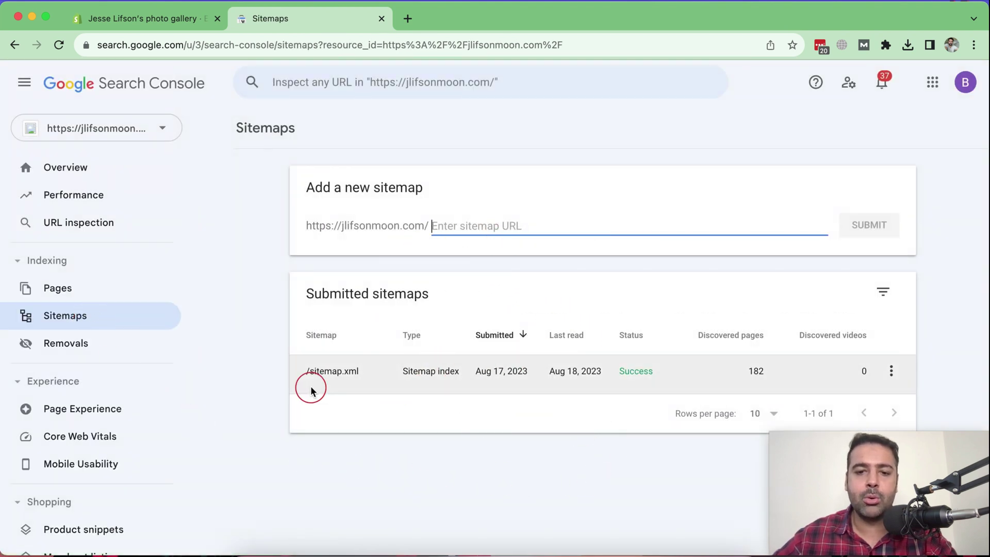
pyautogui.moveTo(303, 384); pyautogui.dragTo(897, 386)
pyautogui.click(906, 385)
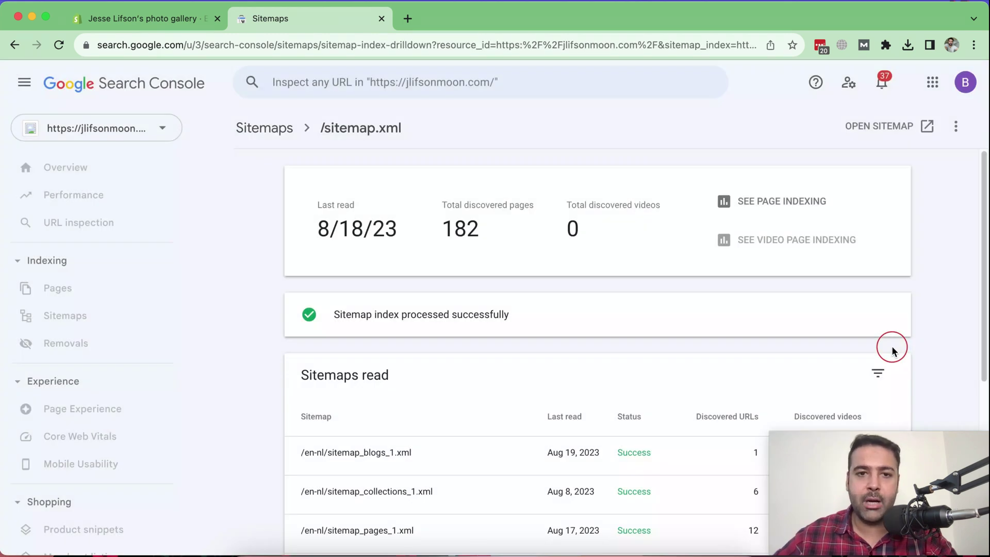
pyautogui.scroll(-6, 825, 356)
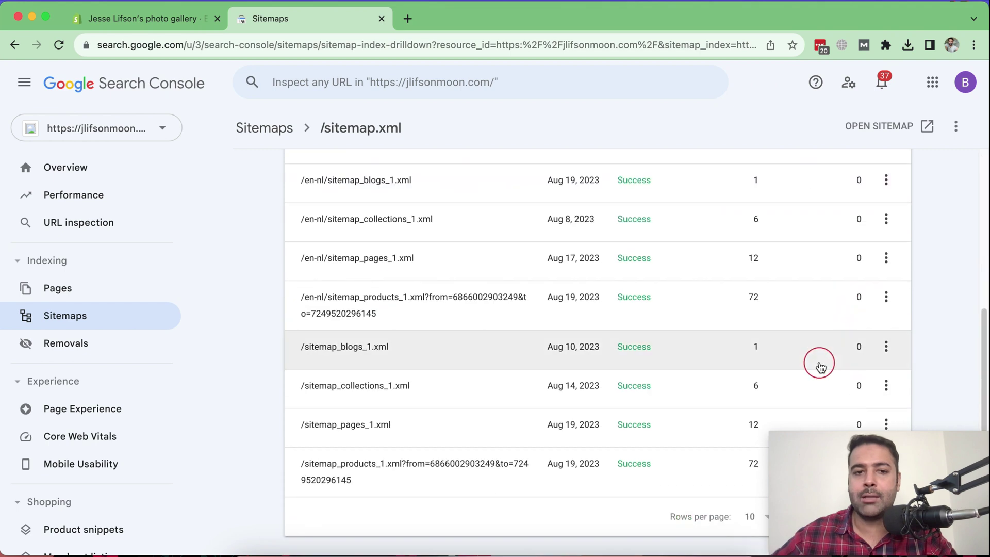
pyautogui.scroll(6, 817, 360)
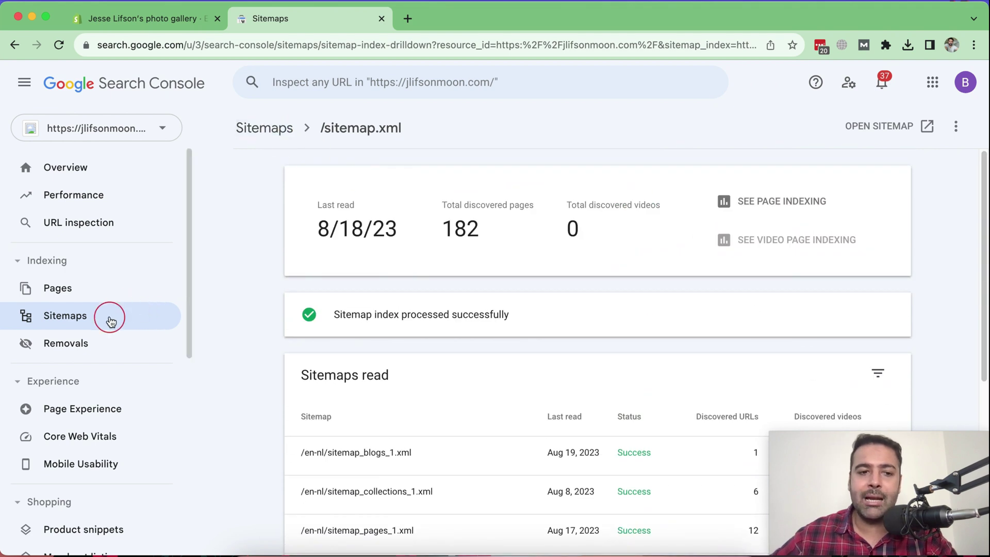
pyautogui.click(109, 317)
# Enter sitemap.xml in the Add a new sitemap field for jlifsonmoon.com
pyautogui.click(463, 229)
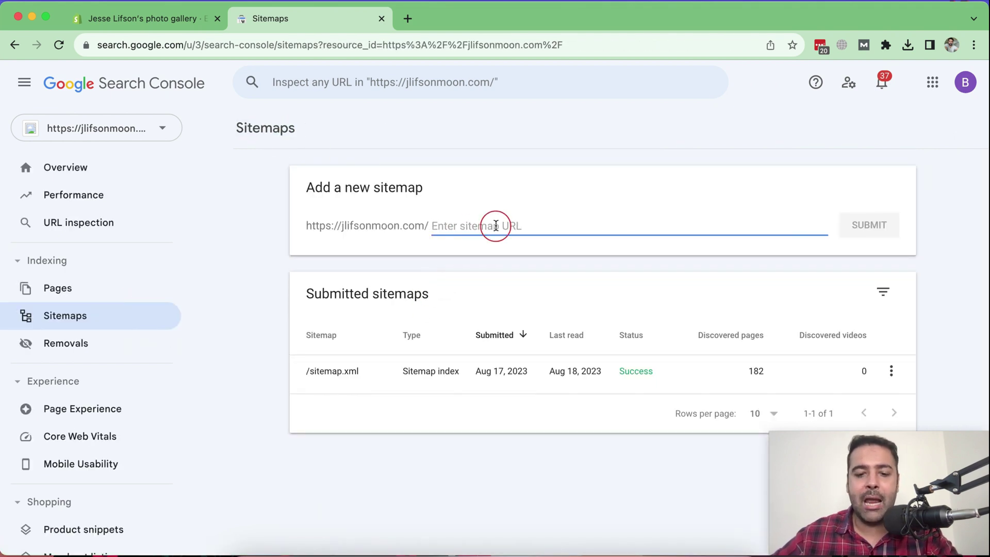
pyautogui.write('sitemap.xml')
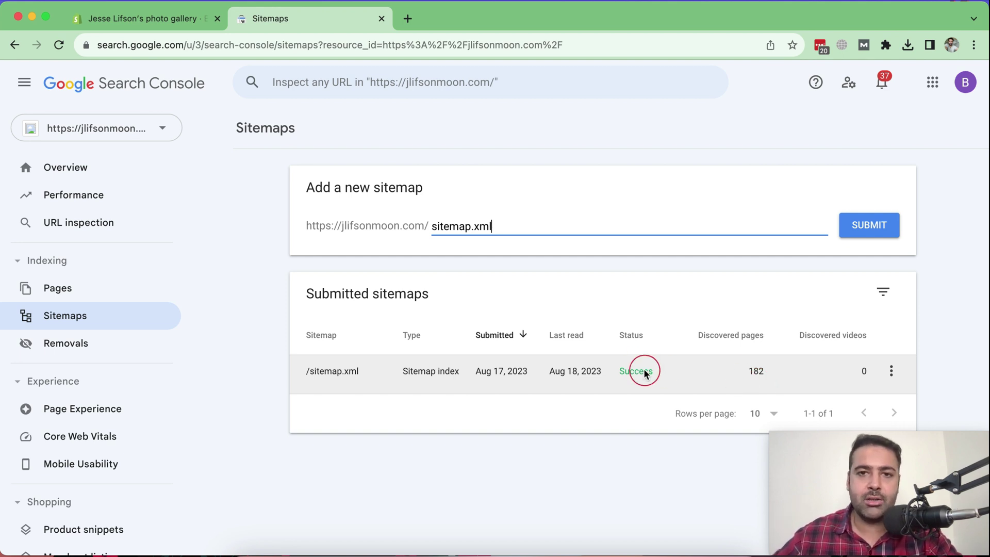
# Return to the Shopify Habitat theme.liquid editor showing the google-site-verification meta tag
pyautogui.click(187, 25)
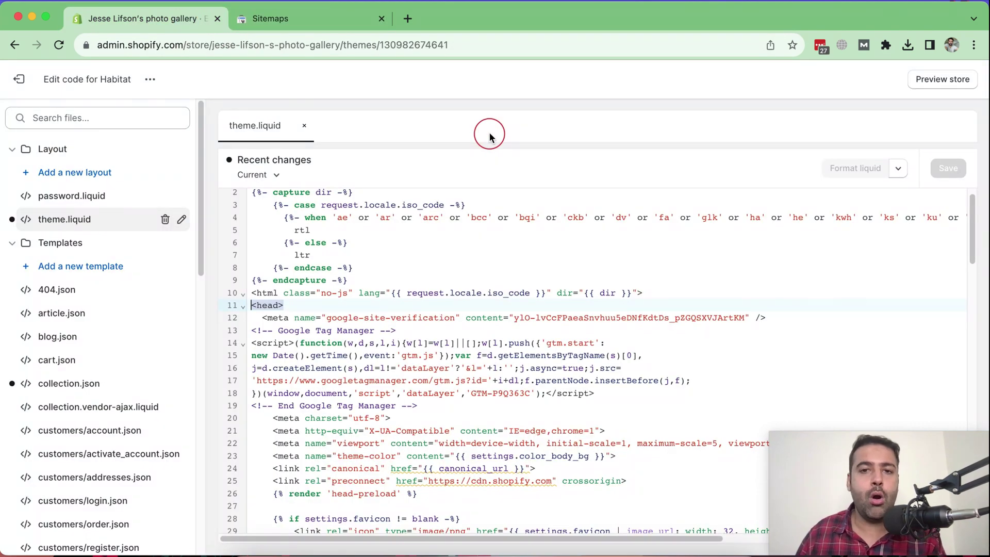